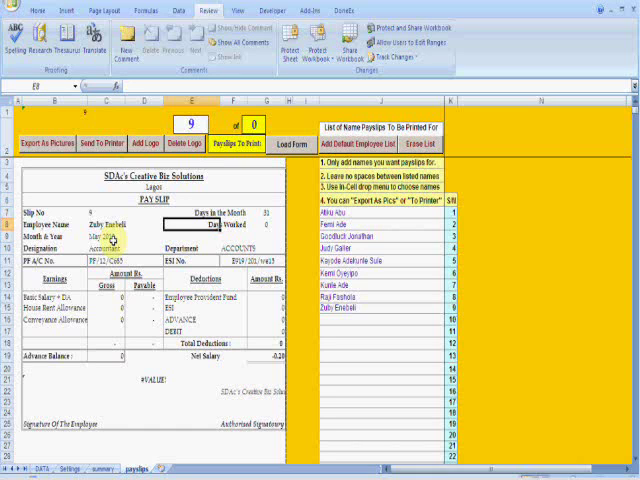
left_click(41, 176)
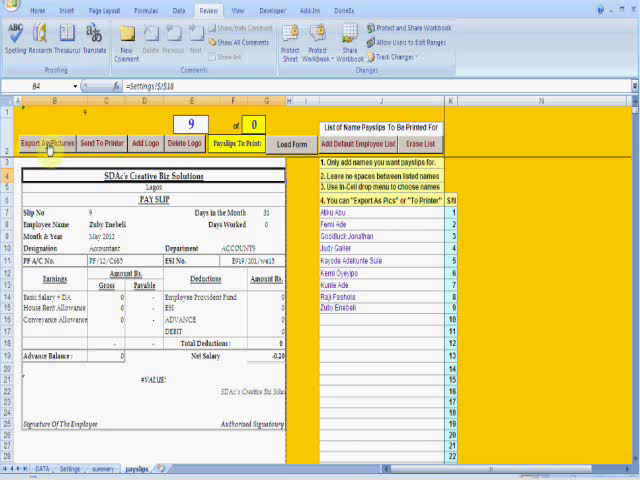
left_click(365, 213)
left_click(383, 319)
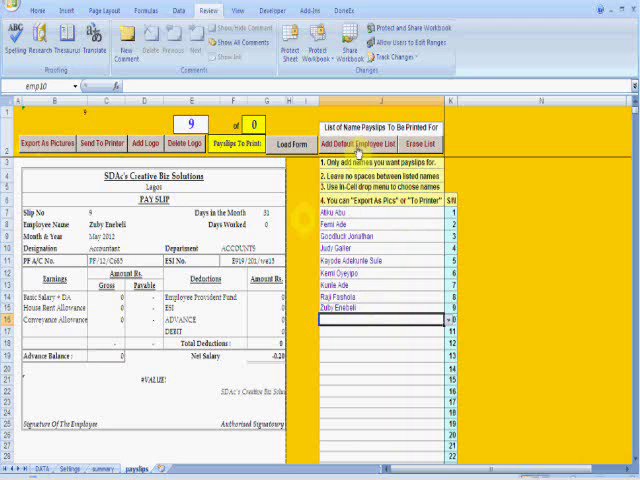
Step: Check Femi Ade's serial number formula and name choices, then export the pay slips as pictures
left_click(355, 224)
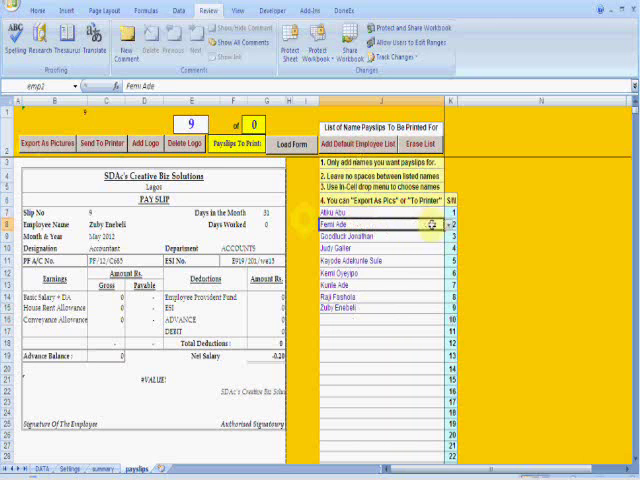
left_click(450, 224)
left_click(440, 224)
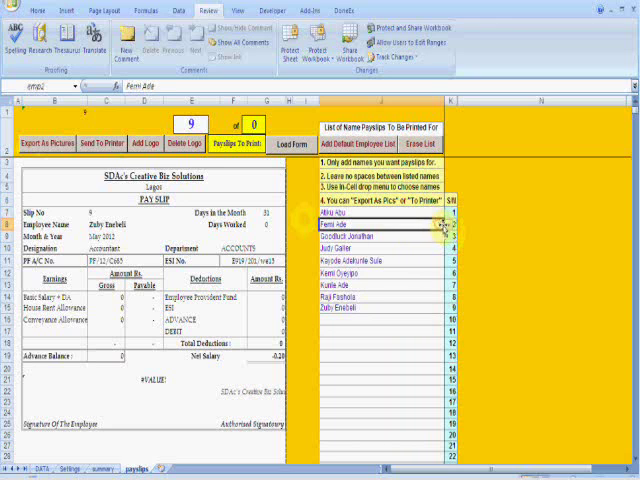
key("Escape")
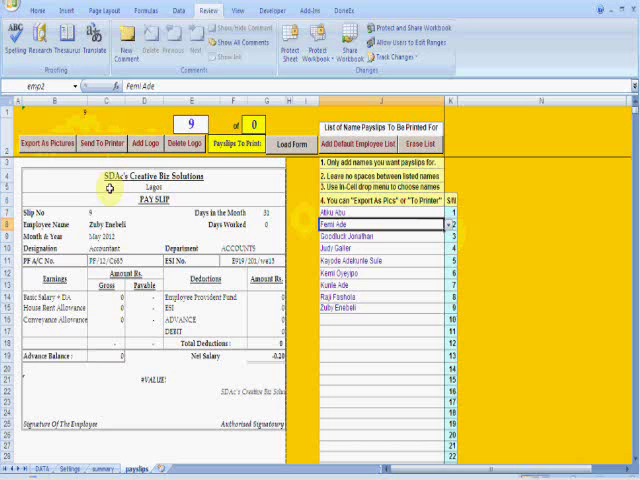
left_click(30, 150)
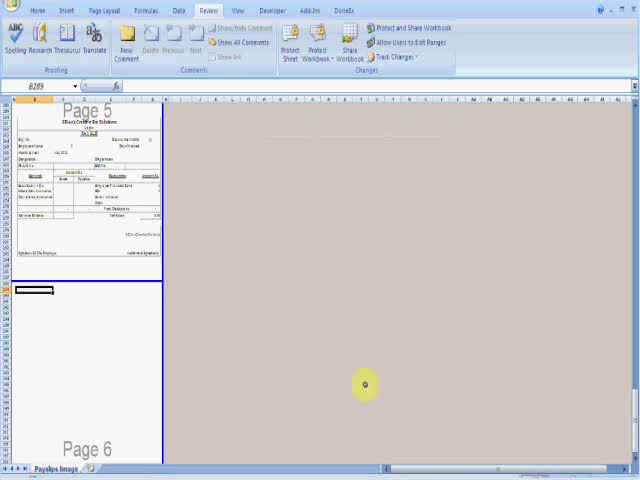
left_click_drag(629, 388, 629, 125)
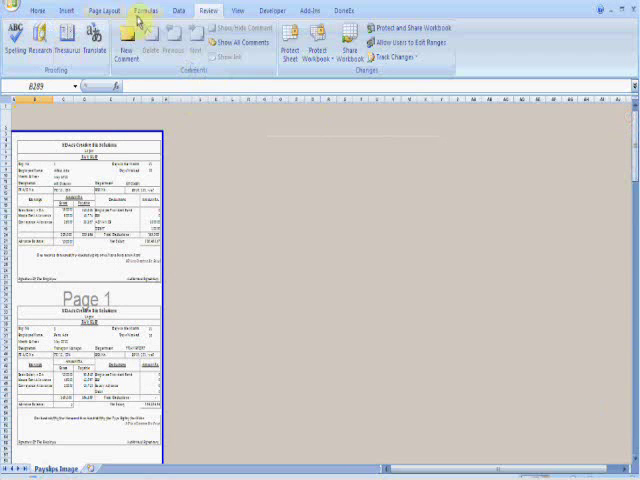
Step: Switch the Payslips Image sheet to Normal view and scroll through the slips
left_click(238, 10)
left_click(14, 40)
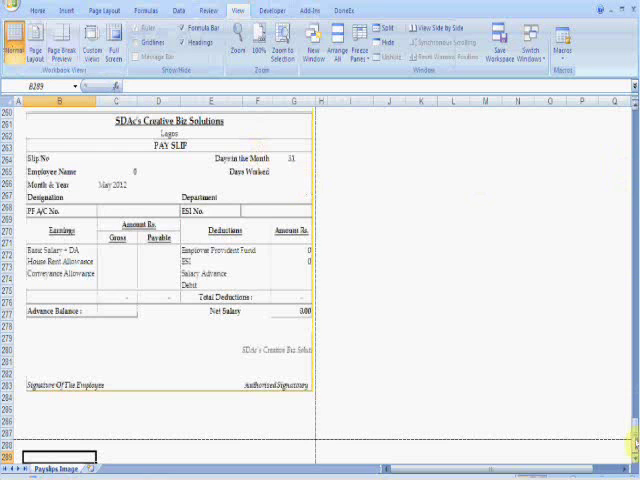
scroll(440, 300, "up", 1)
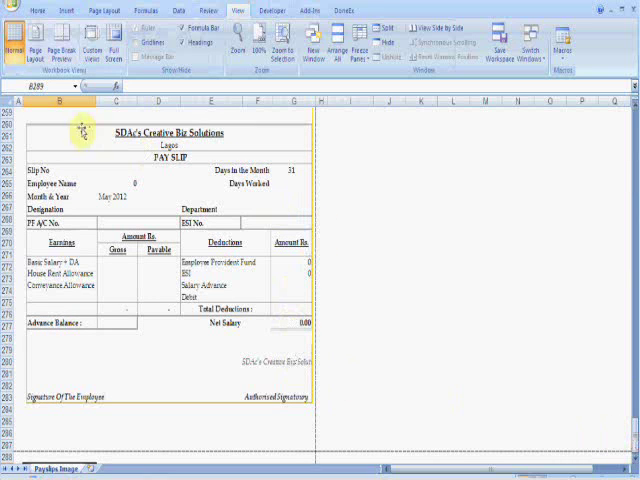
left_click_drag(633, 378, 633, 112)
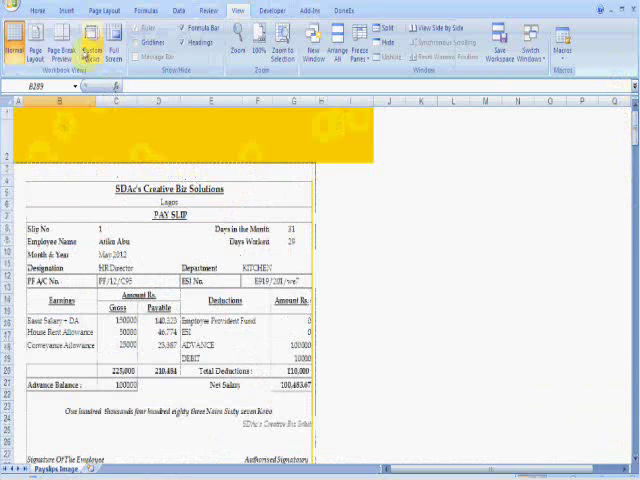
Step: Review the exported pay slips page by page in Print Preview, then close the preview
left_click(18, 10)
mouse_move(32, 175)
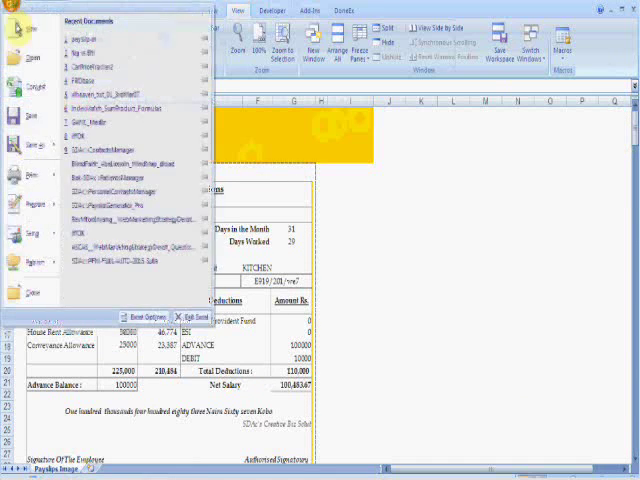
left_click(113, 128)
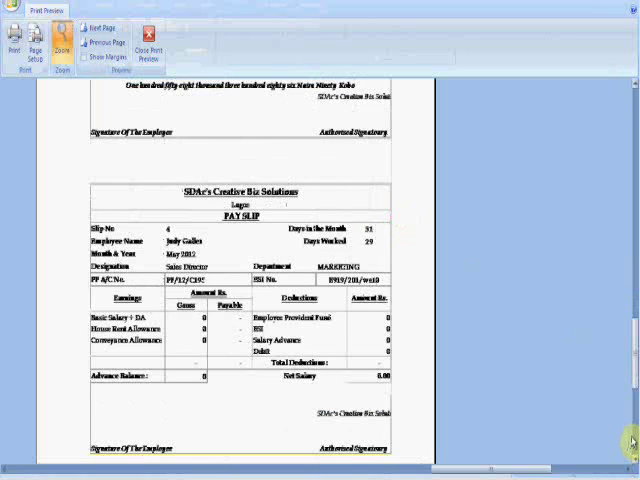
left_click(633, 440)
left_click_drag(633, 440, 633, 125)
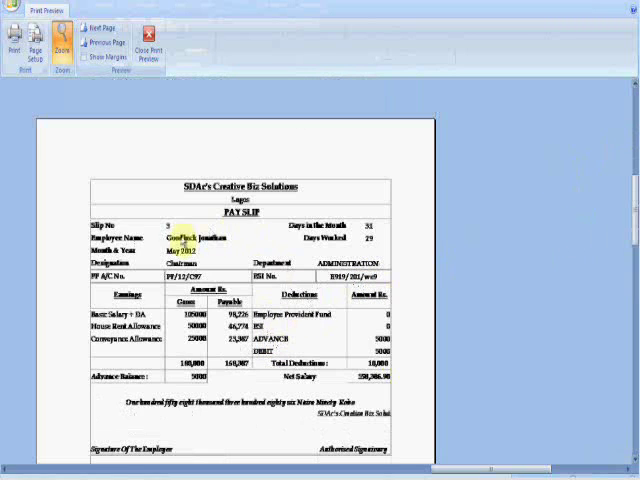
left_click(150, 45)
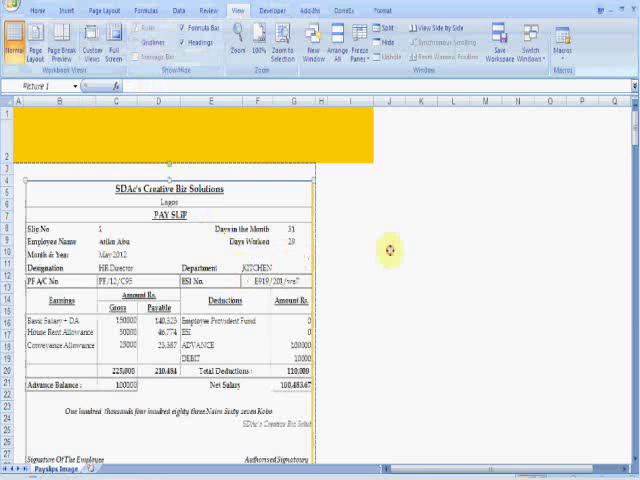
Step: Nudge the pay slip picture right and back, then close payslips_to_print without saving
left_click_drag(281, 258, 390, 249)
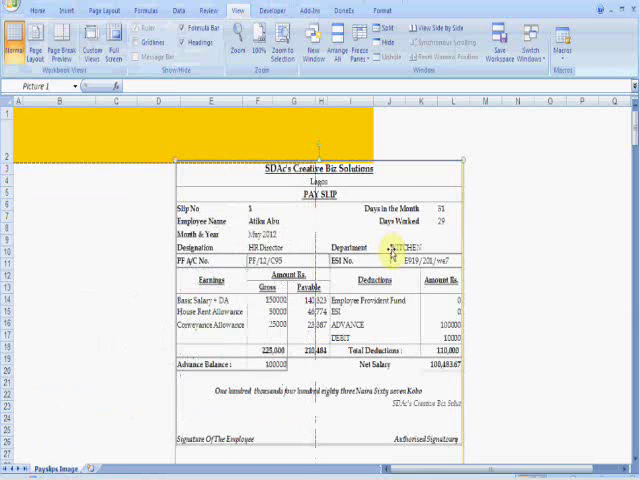
left_click_drag(200, 278, 40, 305)
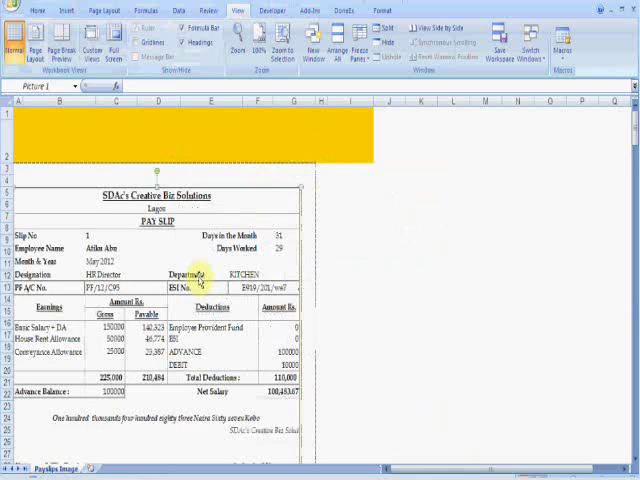
left_click(450, 323)
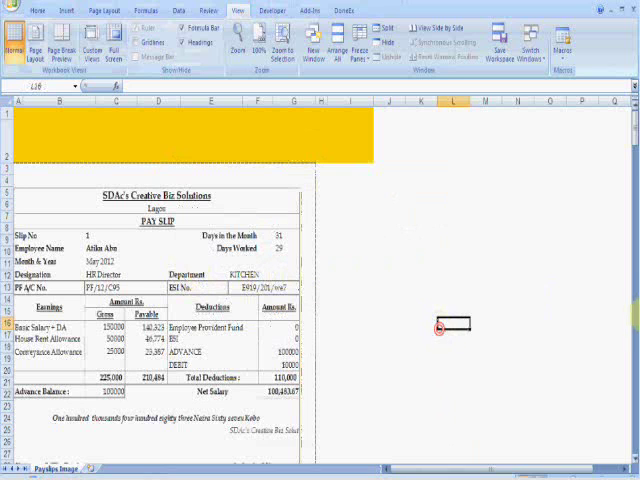
key("ctrl+w")
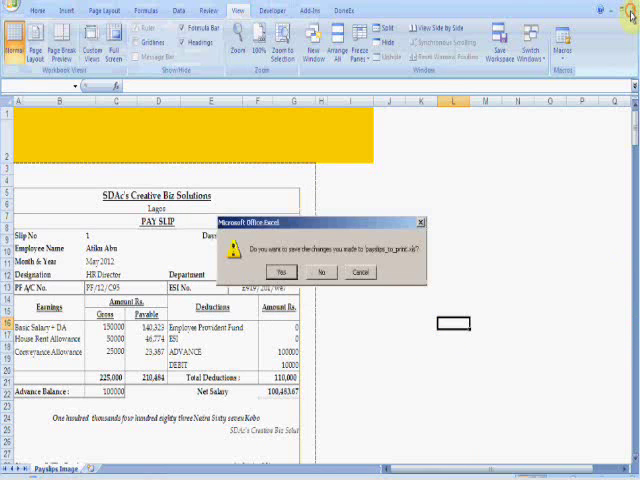
left_click(318, 274)
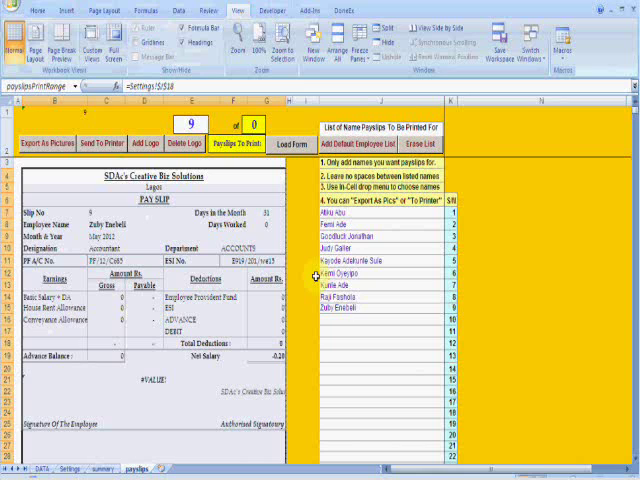
left_click(316, 274)
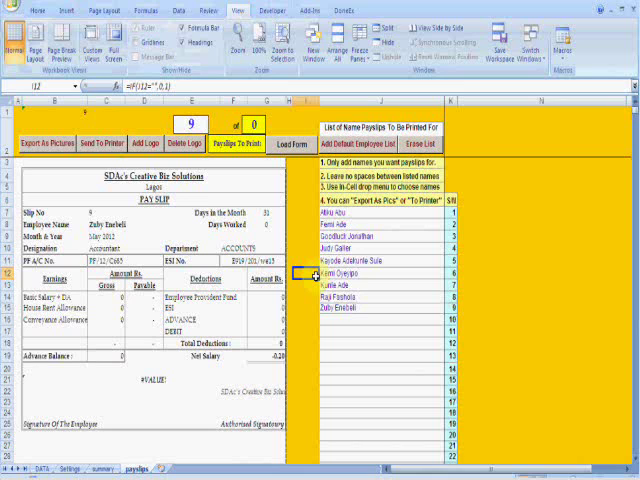
left_click(255, 125)
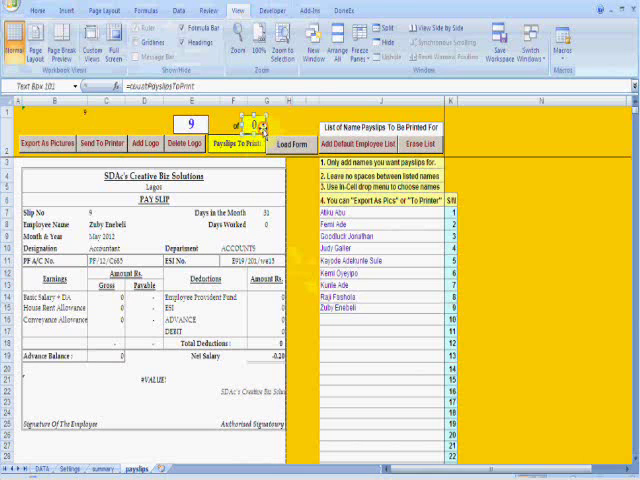
left_click(266, 234)
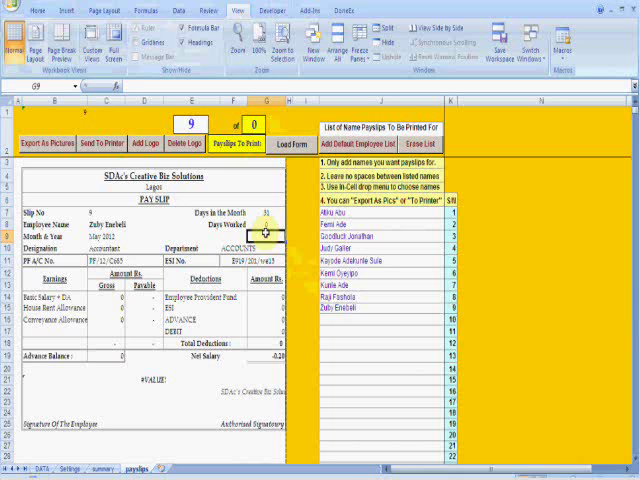
Step: From the DATA sheet, launch the payslip data-entry form and move it right
left_click(43, 468)
left_click(224, 258)
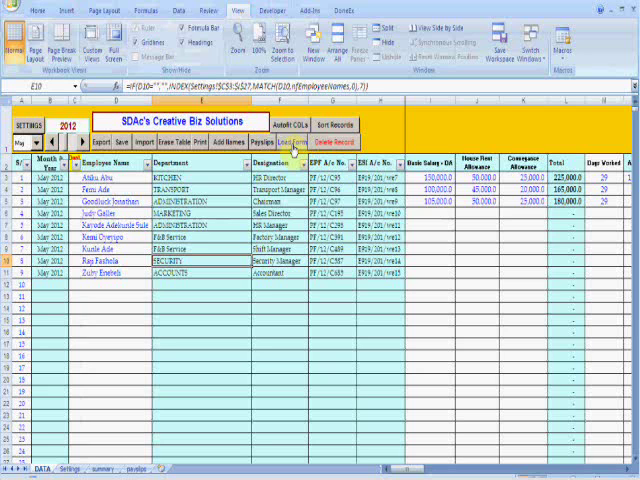
left_click(293, 146)
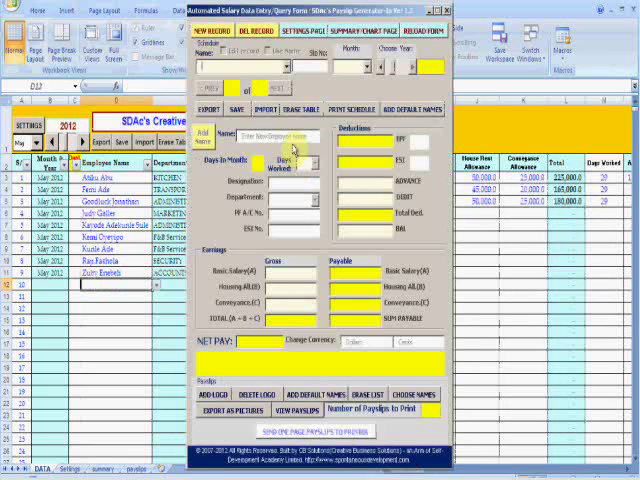
left_click_drag(245, 10, 307, 30)
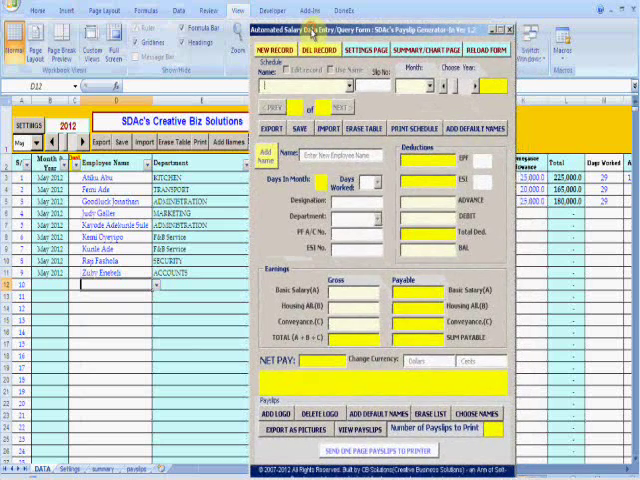
left_click(348, 86)
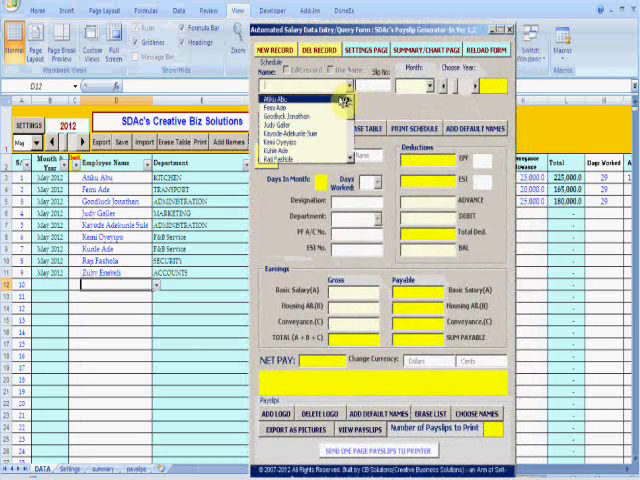
left_click(290, 98)
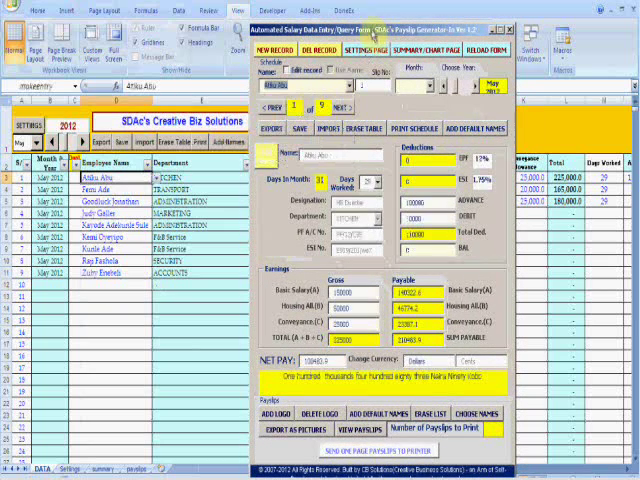
left_click_drag(370, 32, 410, 48)
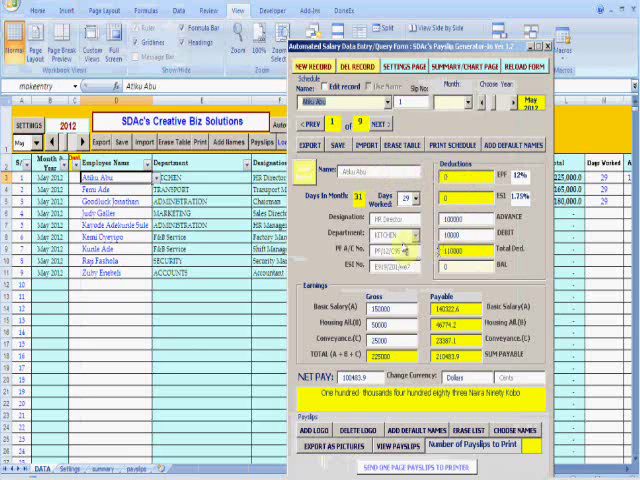
left_click(416, 198)
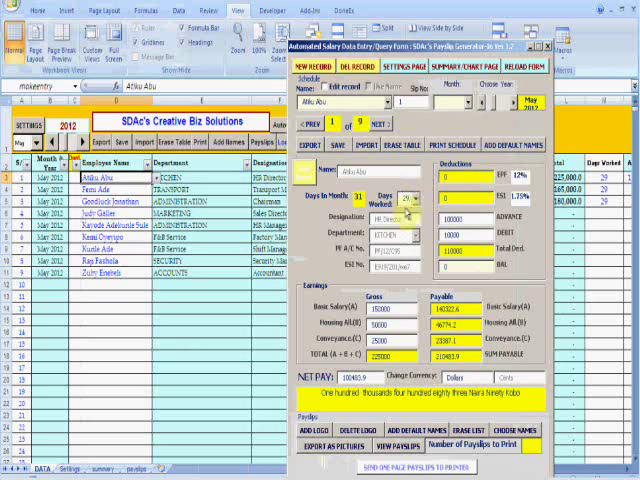
left_click(414, 198)
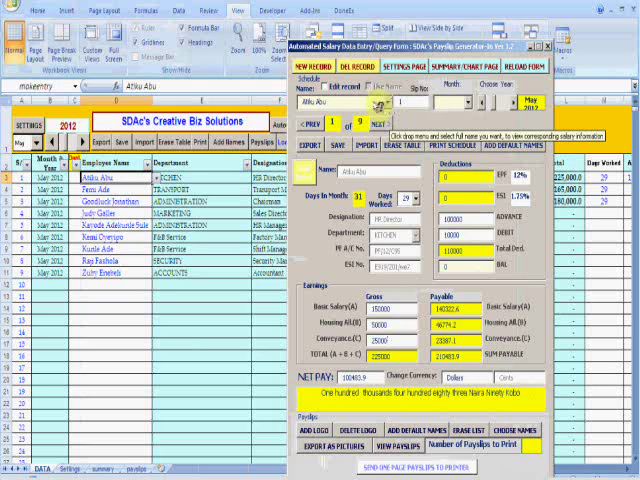
left_click(326, 88)
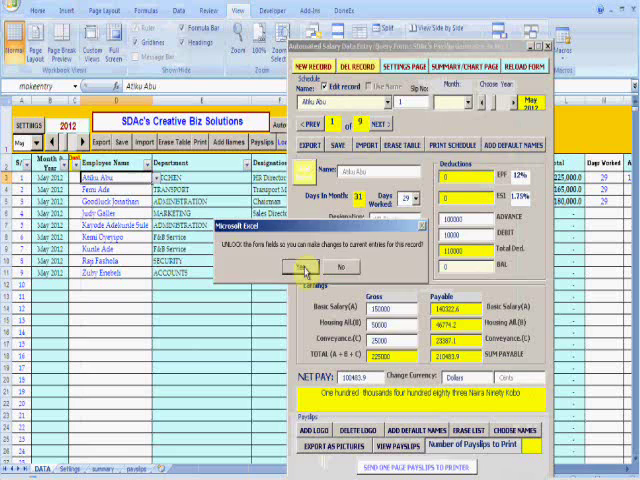
left_click(303, 268)
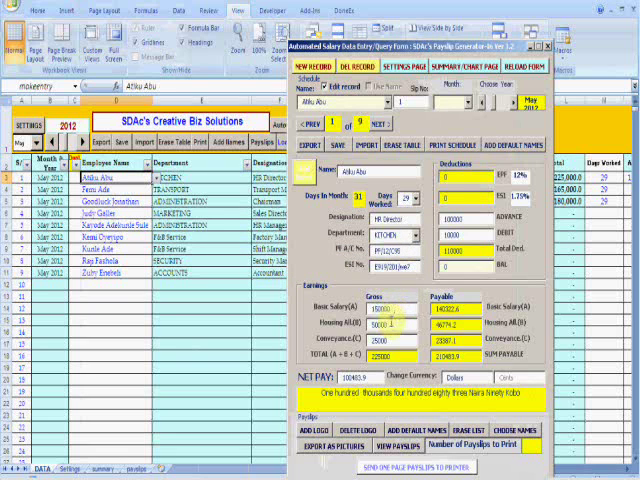
left_click(380, 325)
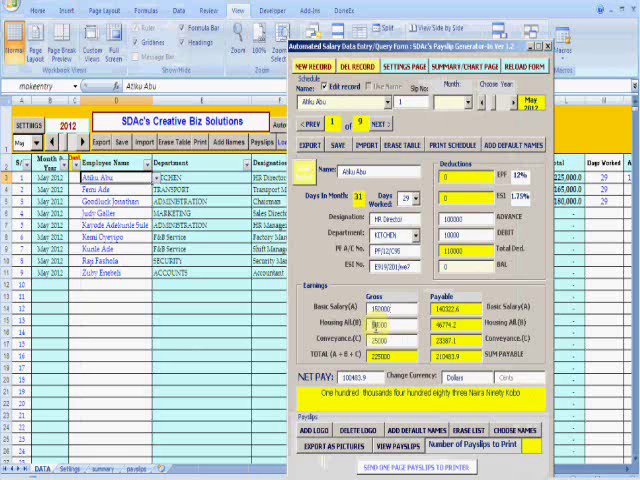
type("6")
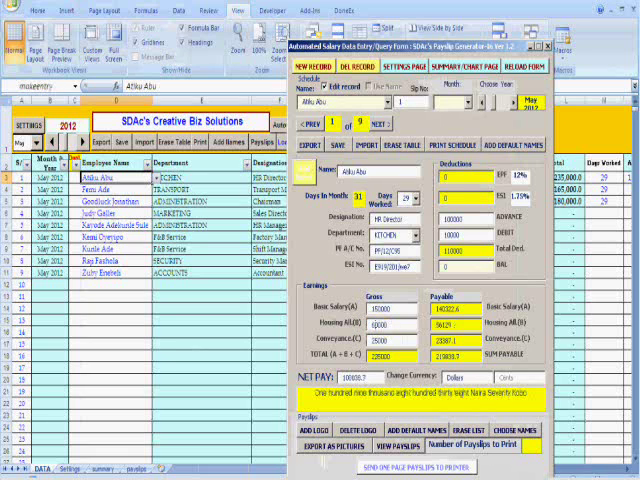
left_click(392, 342)
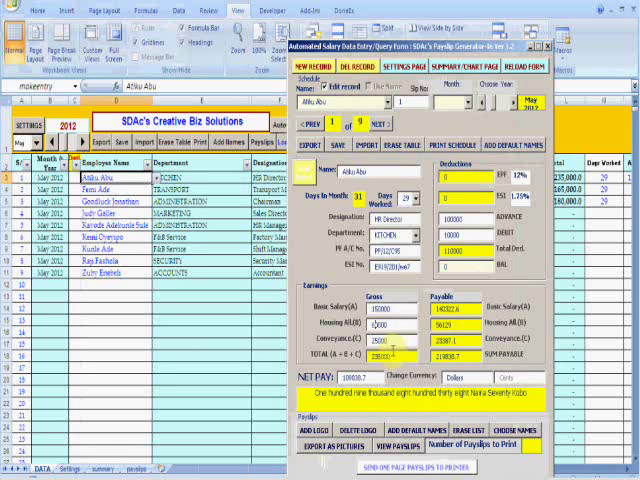
key("BackSpace")
key("BackSpace")
key("BackSpace")
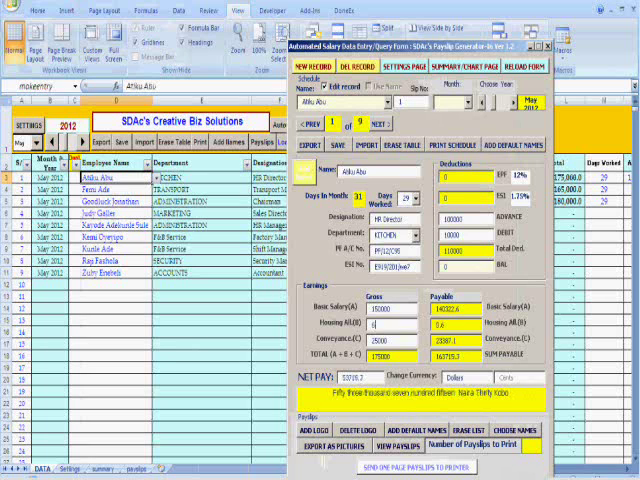
type("60000")
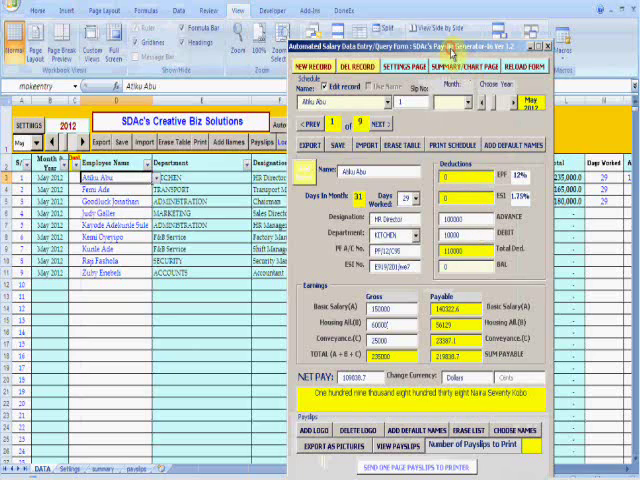
mouse_move(470, 46)
left_mouse_down()
mouse_move(300, 140)
mouse_move(245, 278)
left_mouse_up()
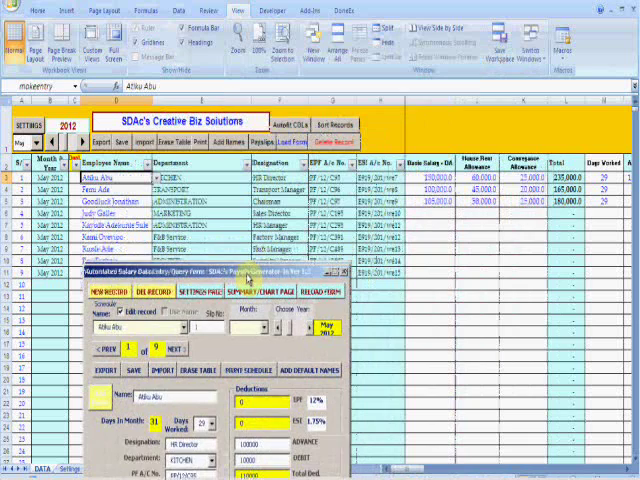
left_click(192, 178)
left_click(272, 177)
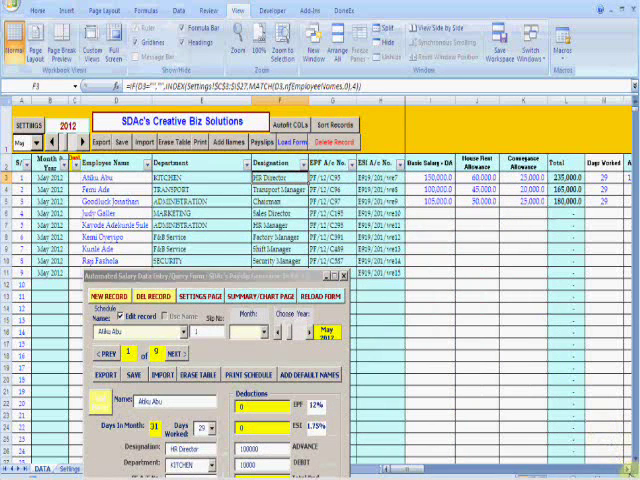
left_click(625, 468)
left_click(625, 468)
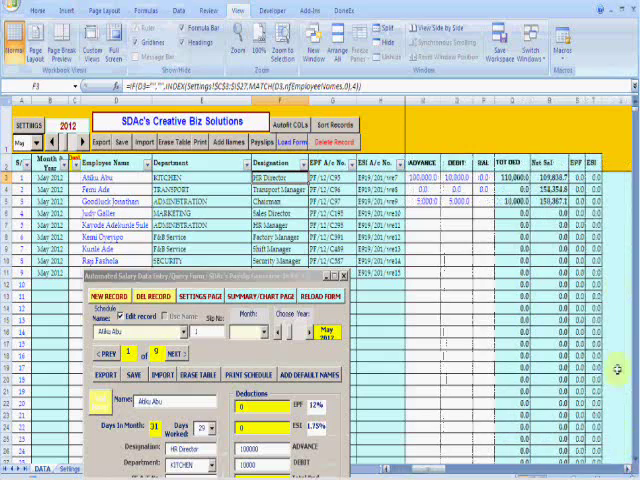
left_click(545, 178)
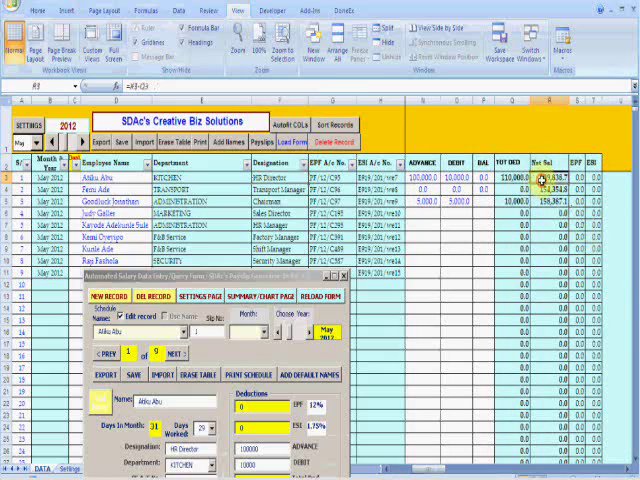
left_click_drag(302, 276, 380, 8)
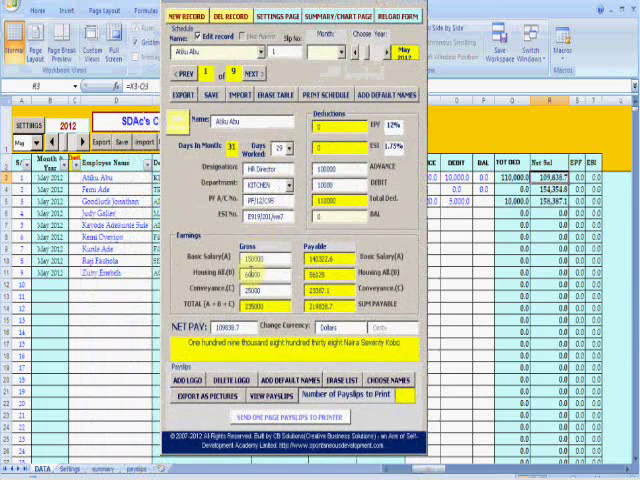
left_click(246, 275)
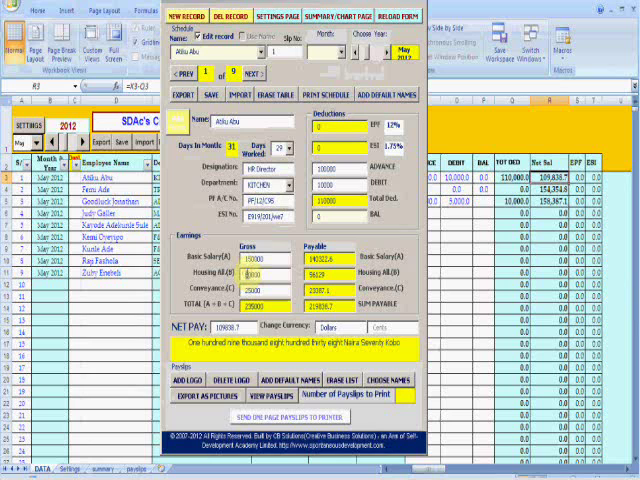
type("20000")
key("Tab")
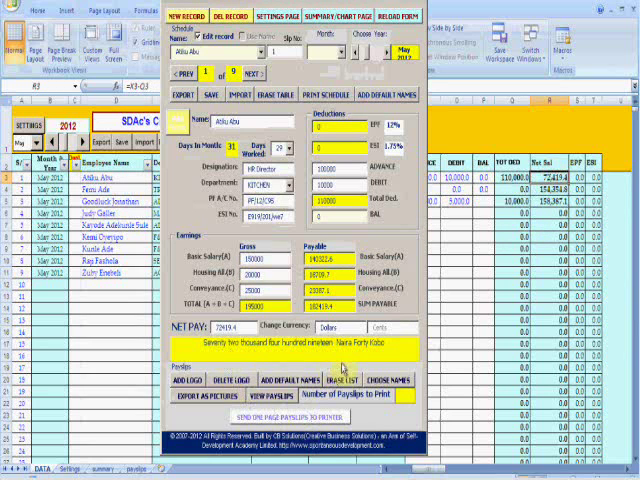
Step: Replace the form's currency subunit name with Kobo and move the form aside
mouse_move(308, 5)
left_mouse_down()
mouse_move(308, 133)
mouse_move(290, 88)
left_mouse_up()
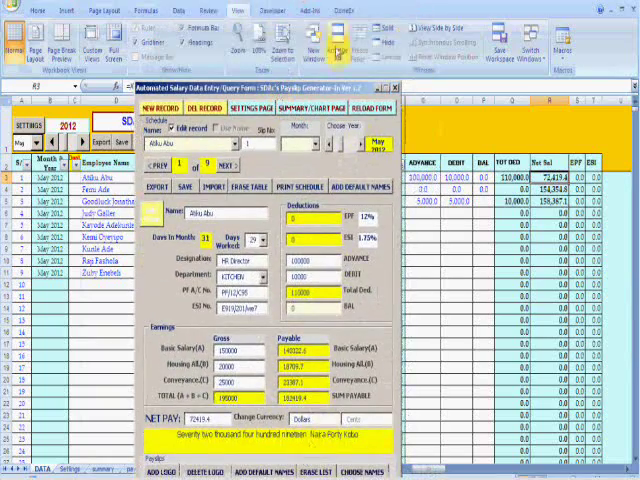
left_click(300, 418)
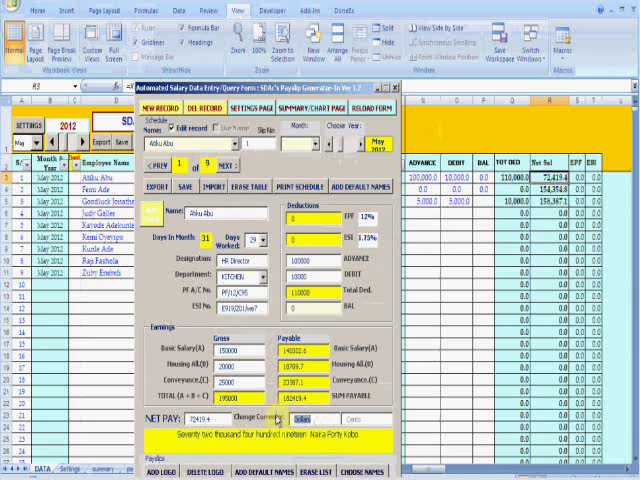
key("Delete")
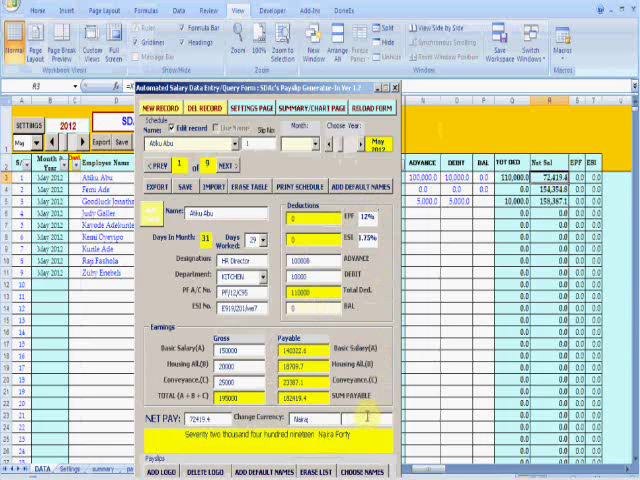
type("Kob")
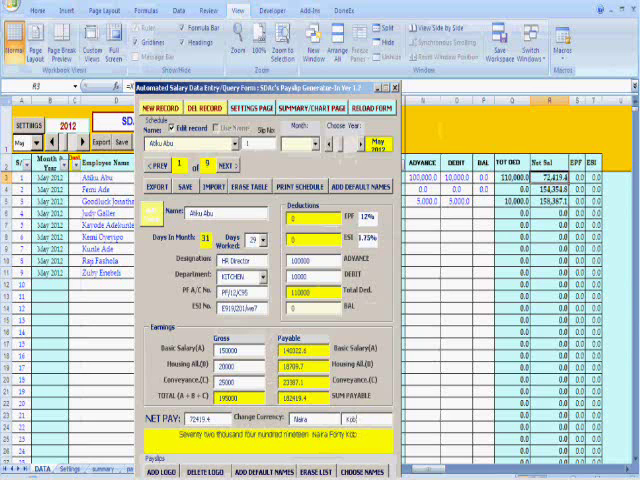
type("o")
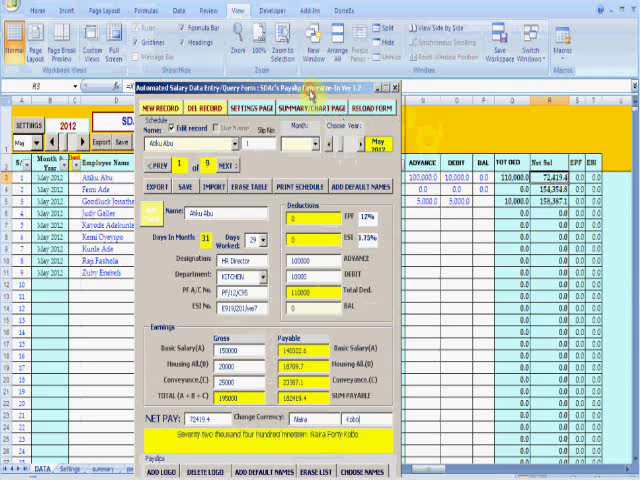
left_click_drag(305, 88, 398, 26)
Step: Confirm the Settings sheet's Currency cell reads Kobo, shifting the form left to see it
left_click(70, 468)
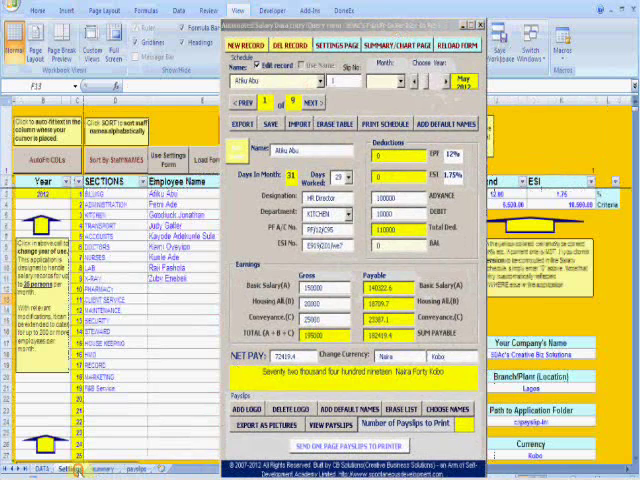
left_click(560, 455)
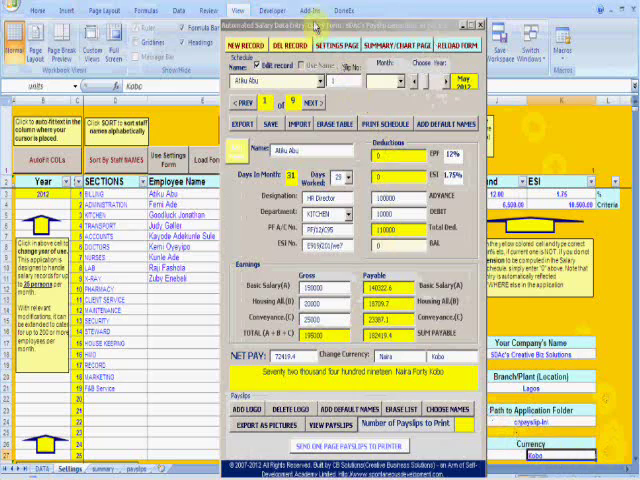
left_click_drag(314, 24, 192, 15)
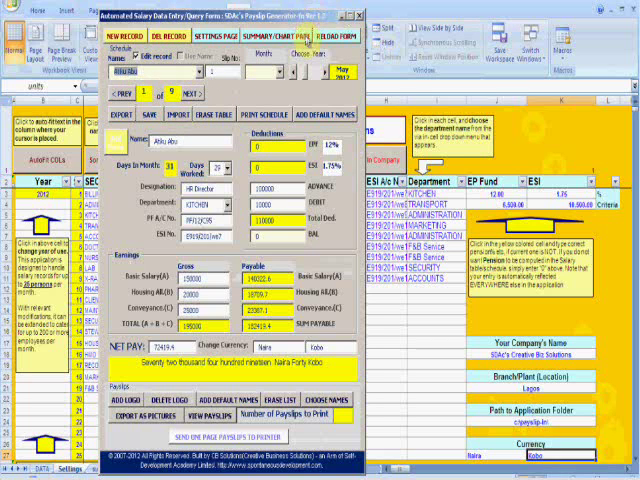
Step: Close the entry form and inspect the payslips sheet's instruction about choosing names
left_click(358, 14)
left_click(128, 467)
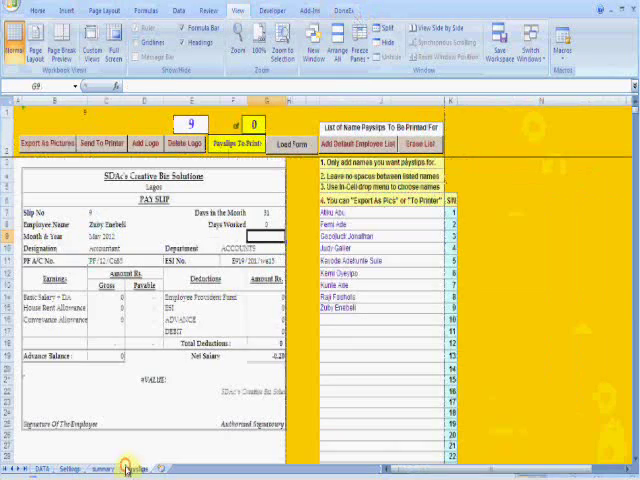
left_click_drag(43, 181, 211, 371)
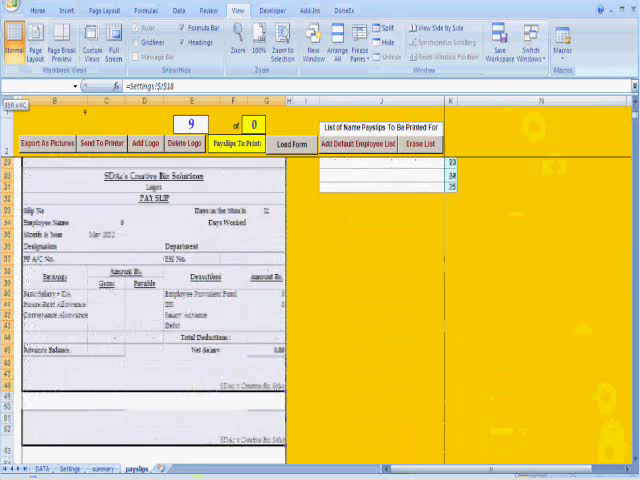
scroll(193, 385, "down", 3)
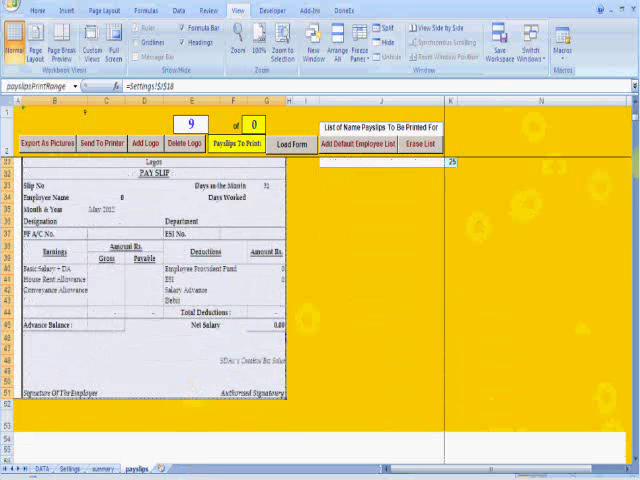
left_click(340, 187)
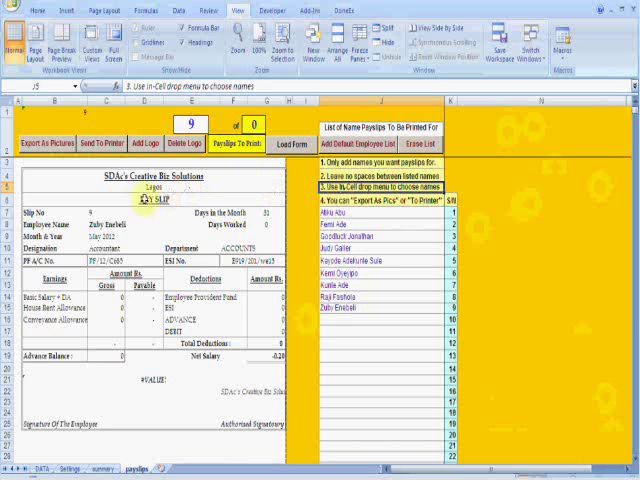
left_click(108, 236)
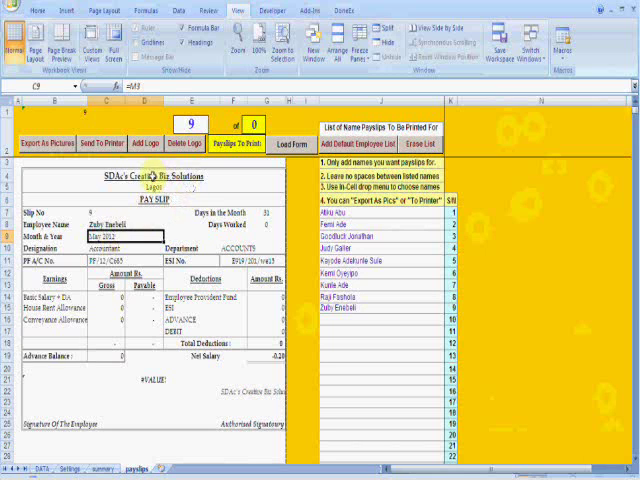
left_click(152, 177)
left_click_drag(152, 177, 181, 422)
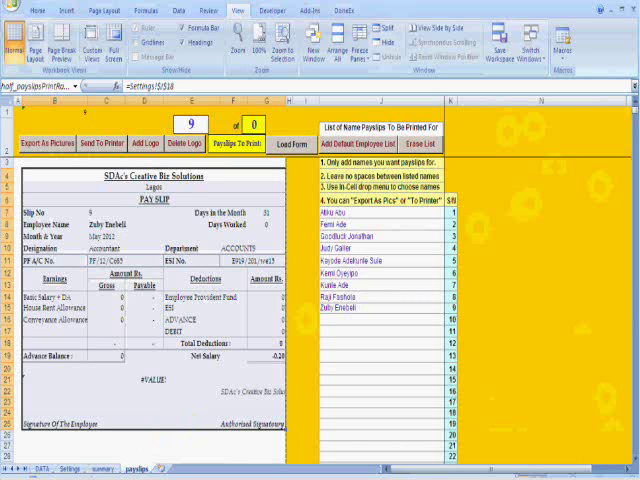
left_click(103, 286)
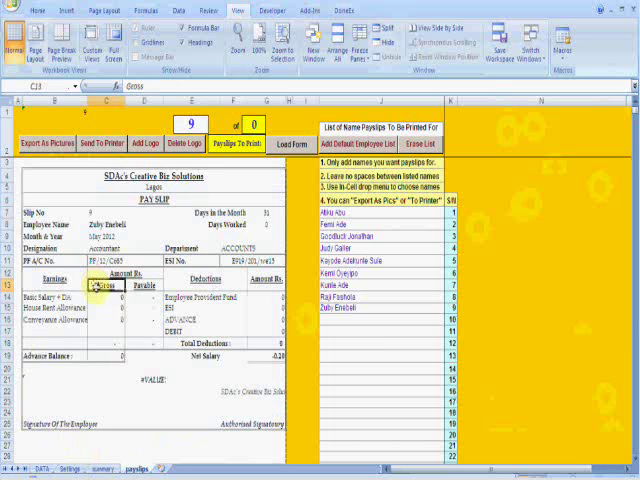
left_click(112, 297)
left_click(112, 308)
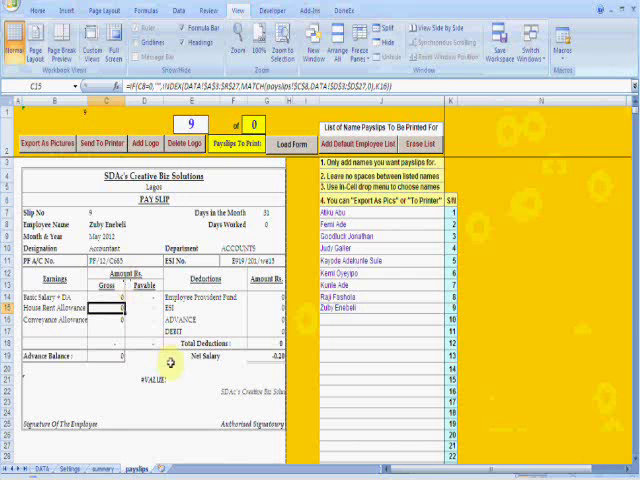
Step: Cycle through the summary and Settings sheets to DATA and inspect column E's department formula
left_click(92, 468)
left_click(72, 468)
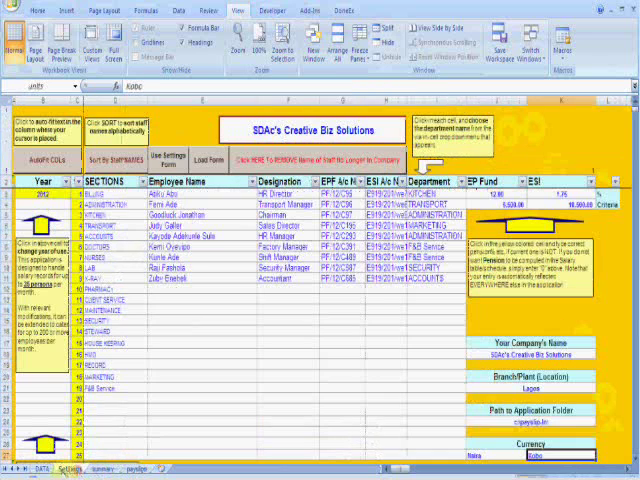
left_click(43, 468)
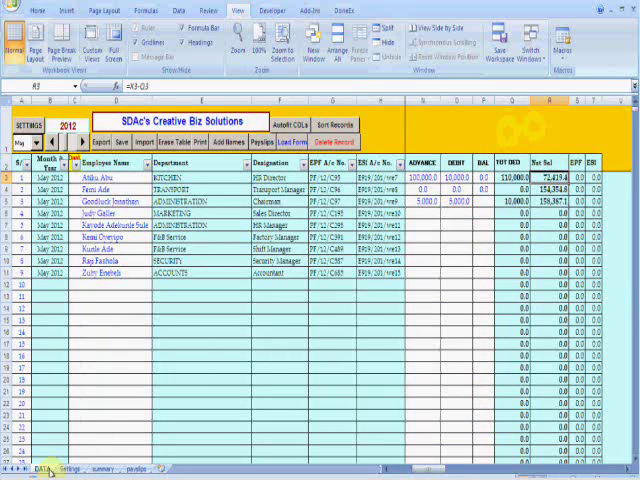
left_click(141, 320)
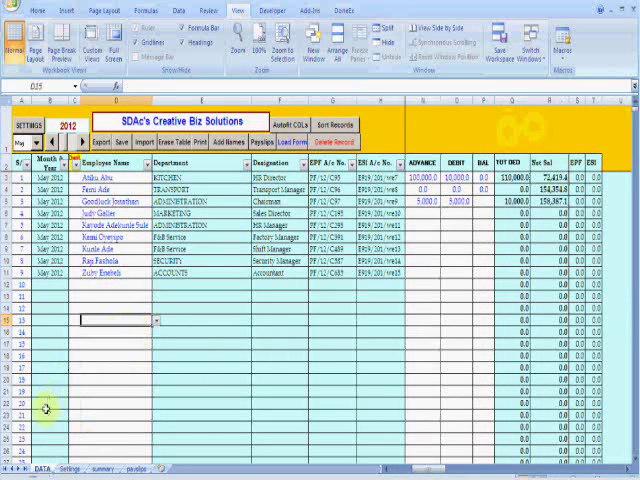
left_click(165, 359)
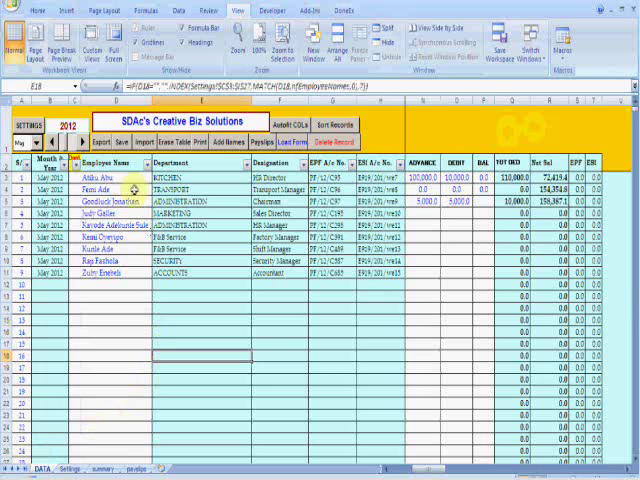
left_click(133, 190)
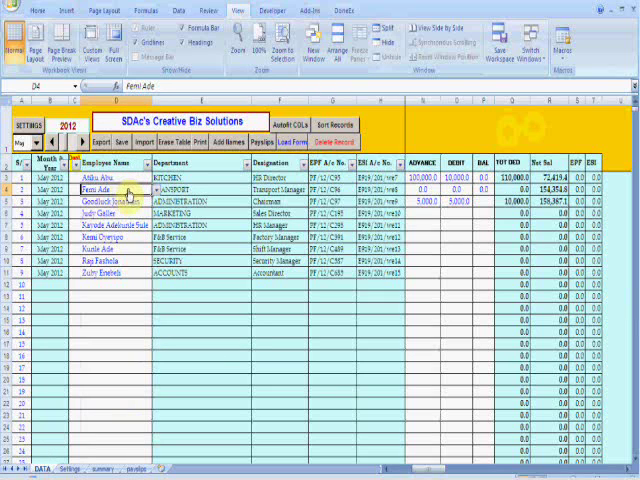
left_click(129, 213)
left_click(128, 285)
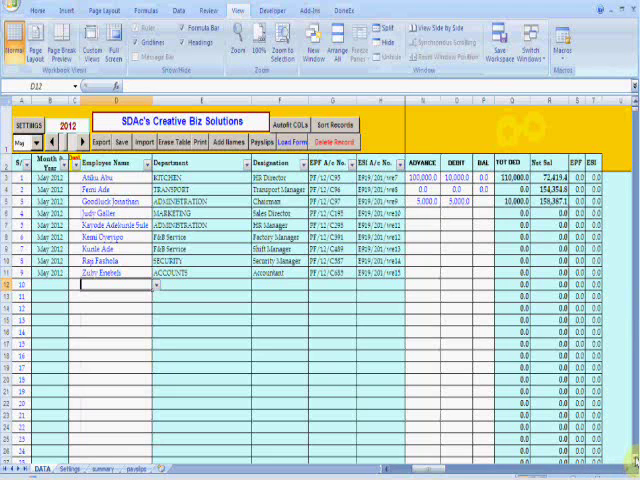
left_click(574, 404)
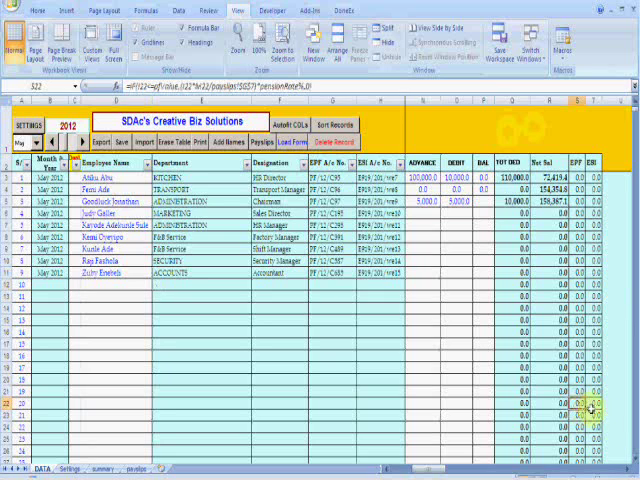
left_click(615, 404)
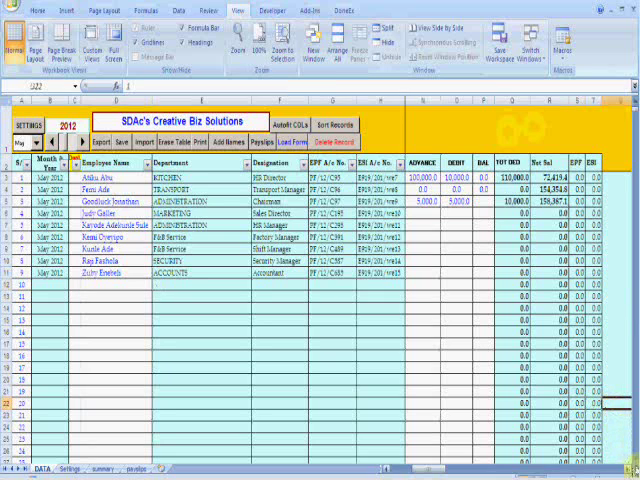